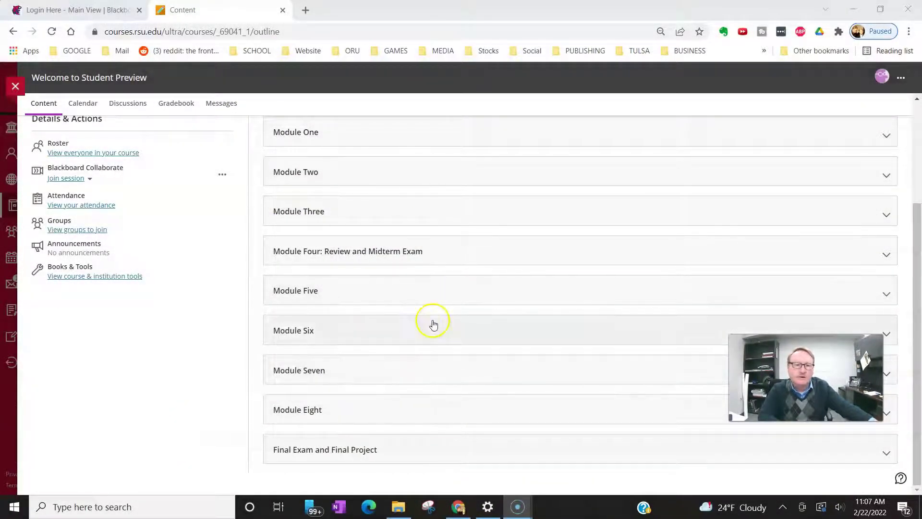
Expand Final Exam and Final Project and open the PowerPoint Video Presentation assignment details
{"action": "scroll", "coordinate": [288, 277], "scroll_direction": "up", "scroll_amount": 3}
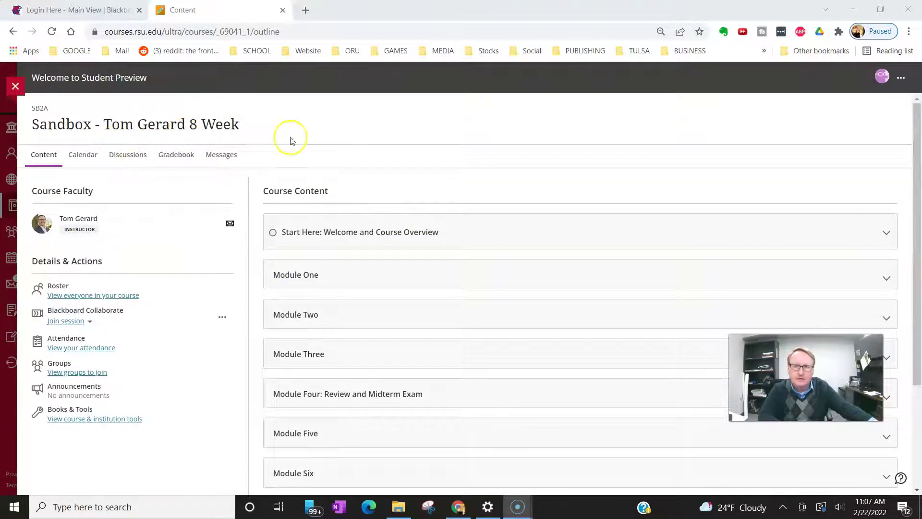
{"action": "scroll", "coordinate": [336, 192], "scroll_direction": "down", "scroll_amount": 3}
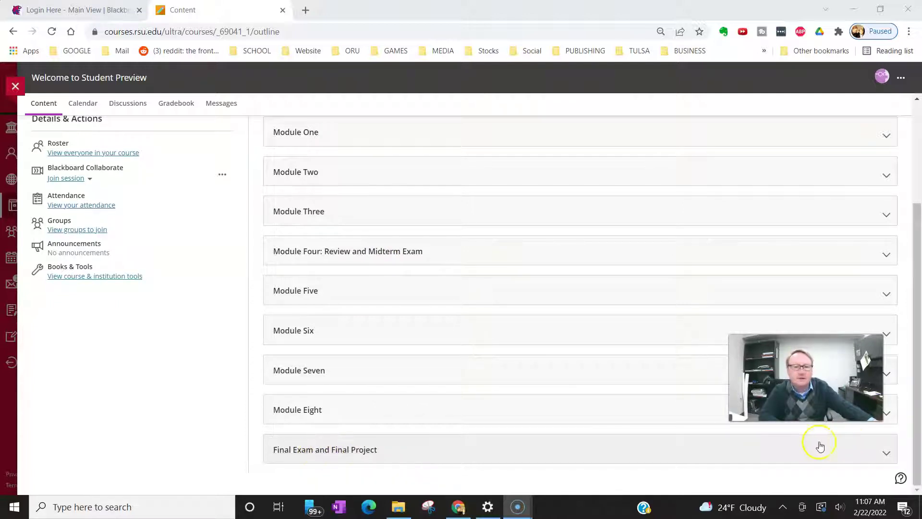
{"action": "left_click", "coordinate": [888, 454]}
{"action": "scroll", "coordinate": [352, 321], "scroll_direction": "down", "scroll_amount": 2}
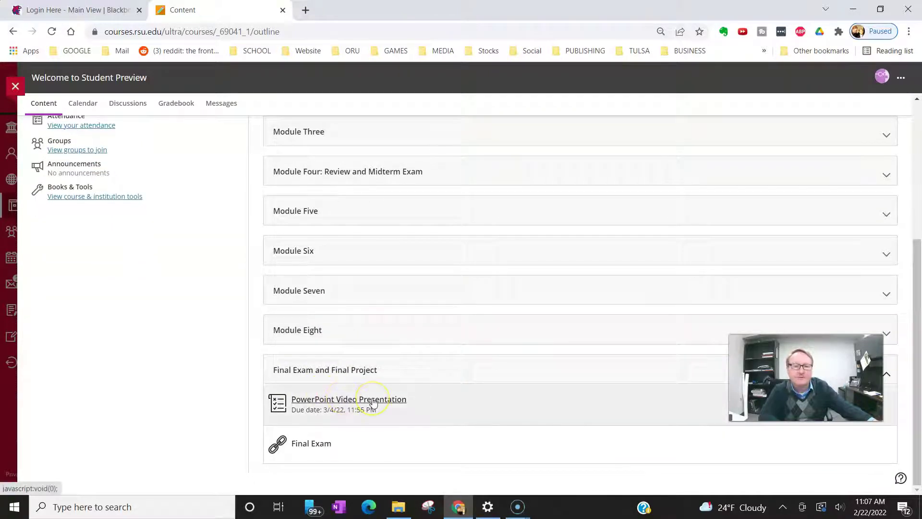
{"action": "left_click", "coordinate": [373, 401]}
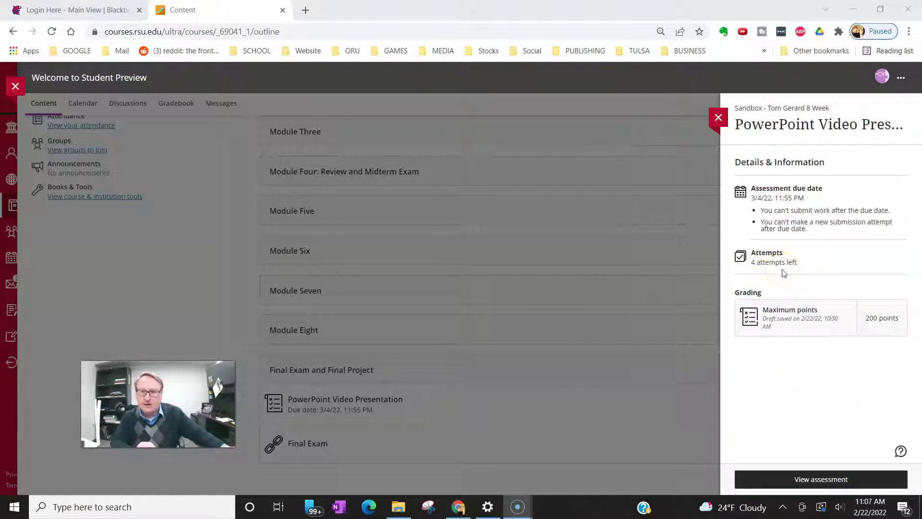
From the full assignment page, download the original RSU ORG BEH.pptx and save it to Downloads
{"action": "left_click", "coordinate": [812, 483]}
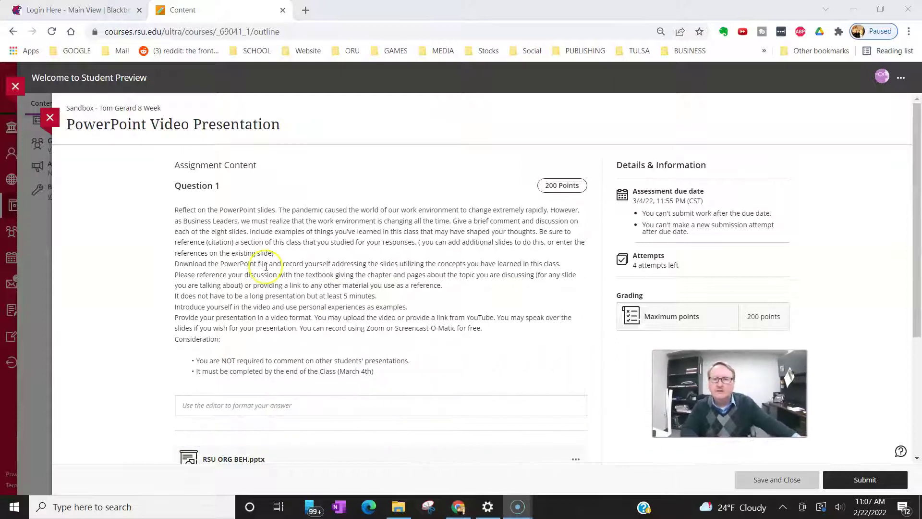
{"action": "scroll", "coordinate": [305, 391], "scroll_direction": "down", "scroll_amount": 3}
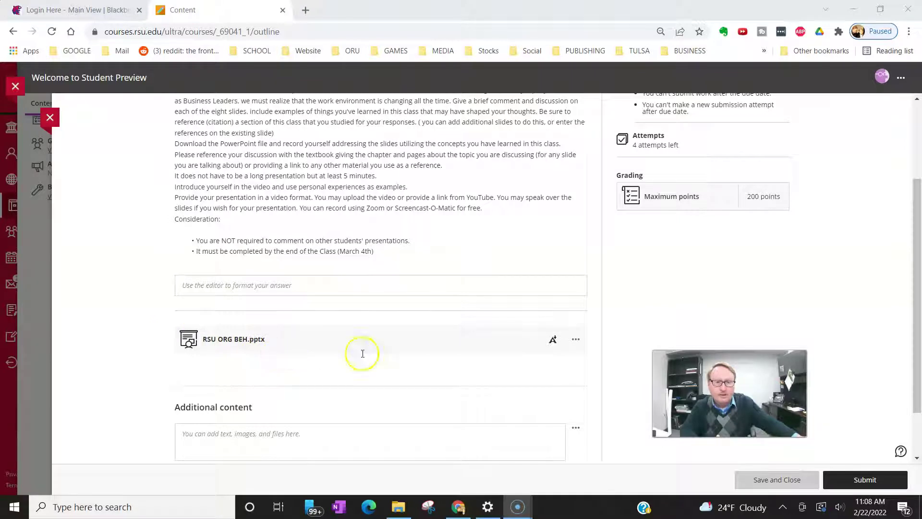
{"action": "left_click", "coordinate": [575, 340]}
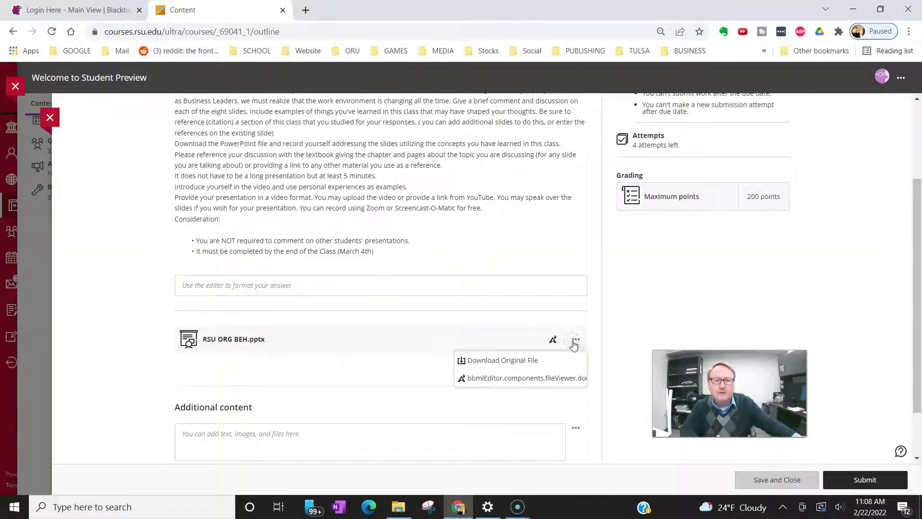
{"action": "left_click", "coordinate": [519, 365]}
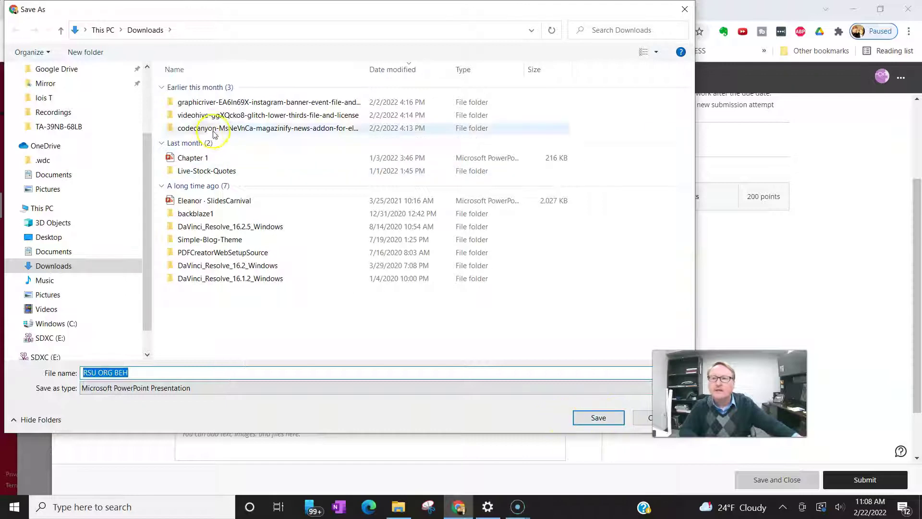
{"action": "left_click", "coordinate": [598, 418]}
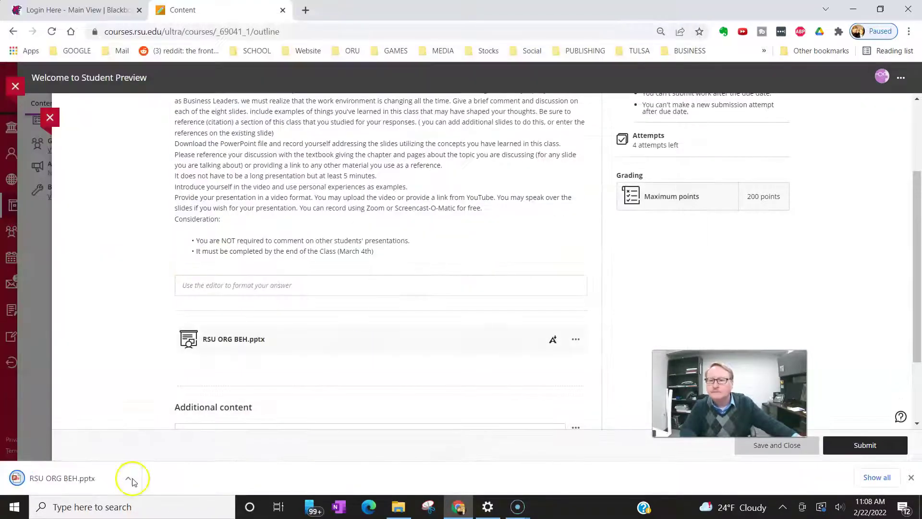
Open RSU ORG BEH.pptx maximized in PowerPoint, enable editing, and show the Record tab
{"action": "left_click", "coordinate": [61, 479]}
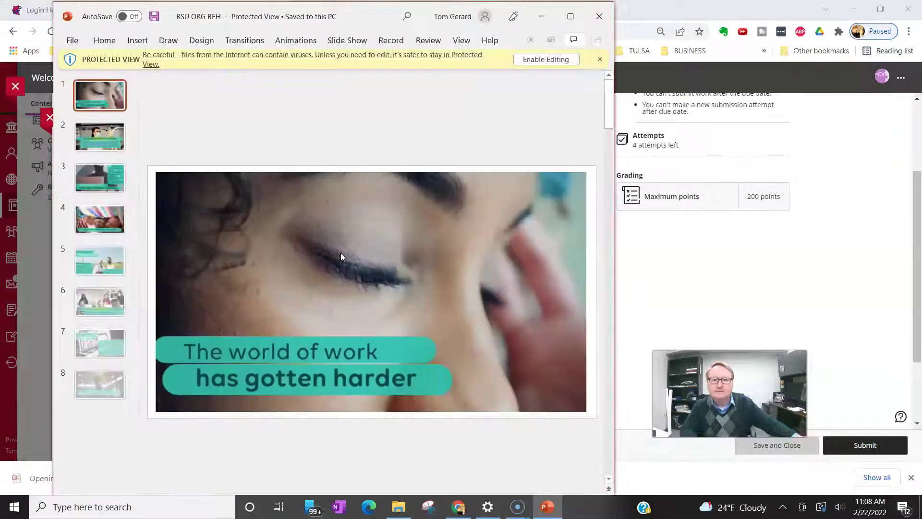
{"action": "left_click", "coordinate": [570, 18]}
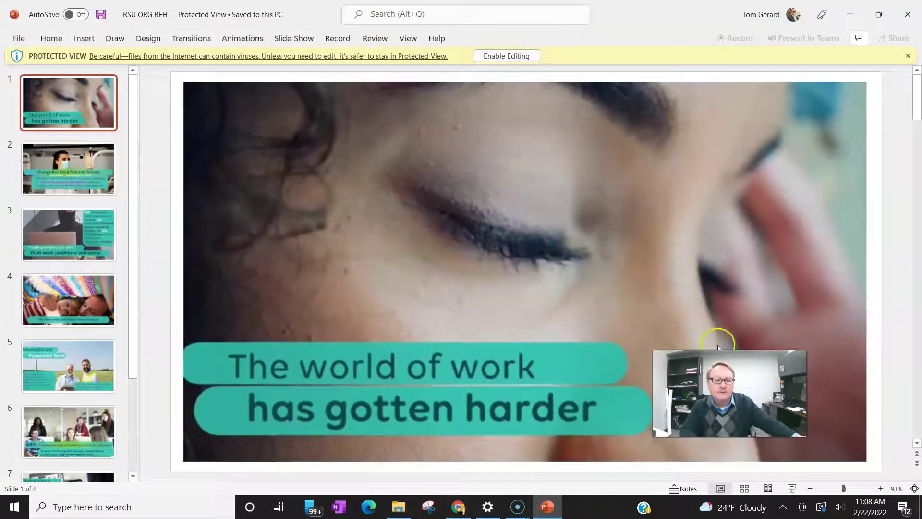
{"action": "left_click", "coordinate": [502, 55]}
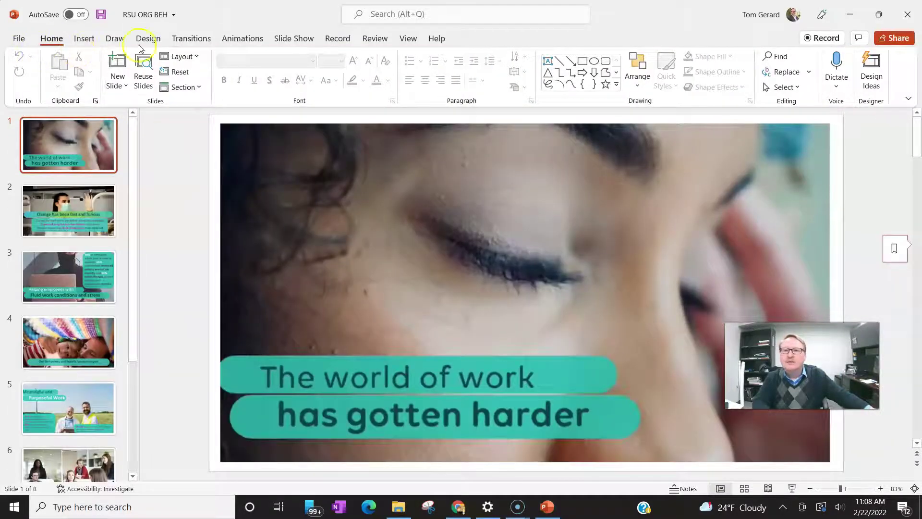
{"action": "left_click", "coordinate": [338, 39]}
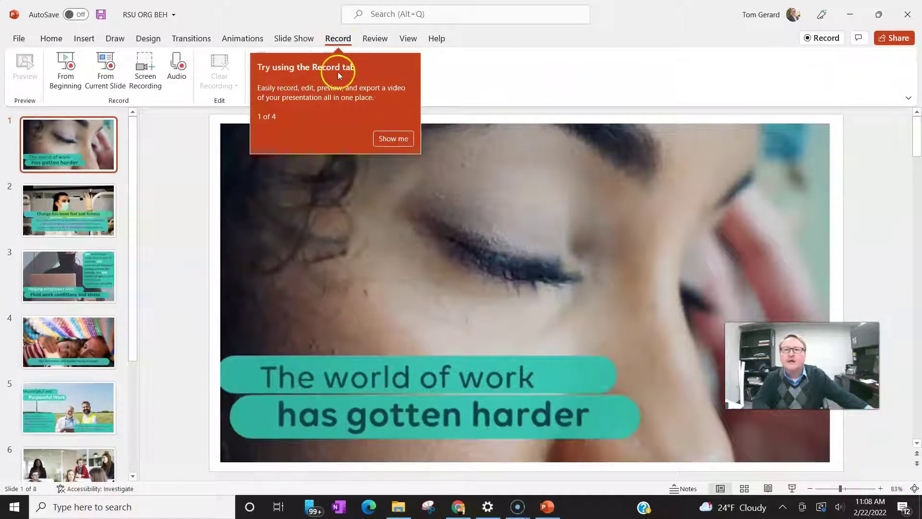
{"action": "left_click", "coordinate": [185, 177]}
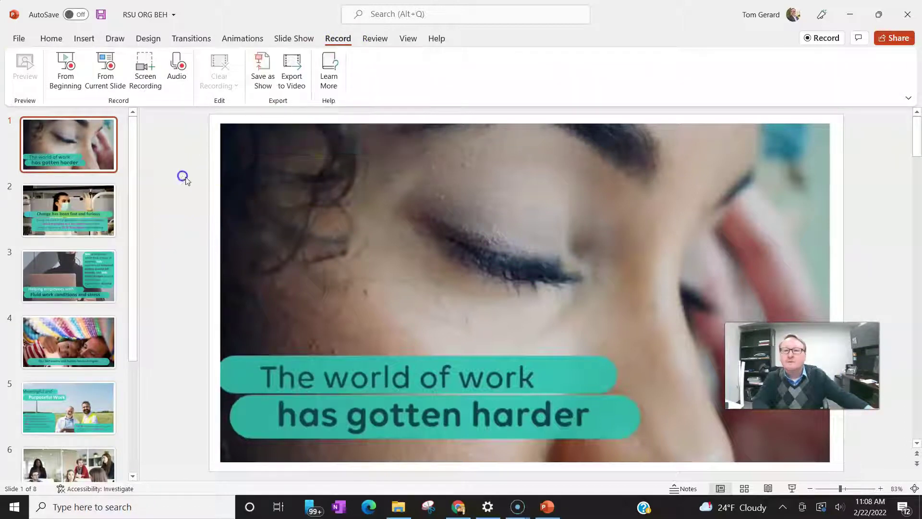
Launch the recording window from the beginning, on slide 1 of 8
{"action": "left_click", "coordinate": [67, 68]}
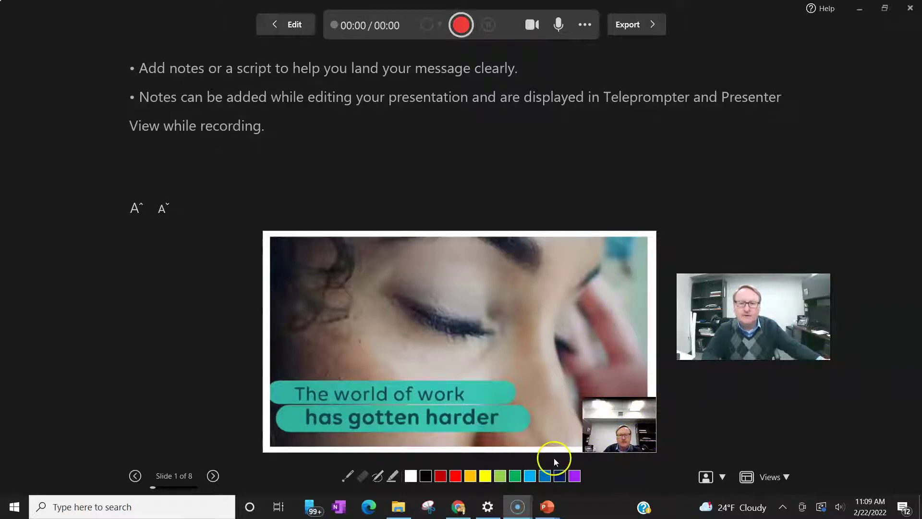
{"action": "left_click", "coordinate": [460, 27]}
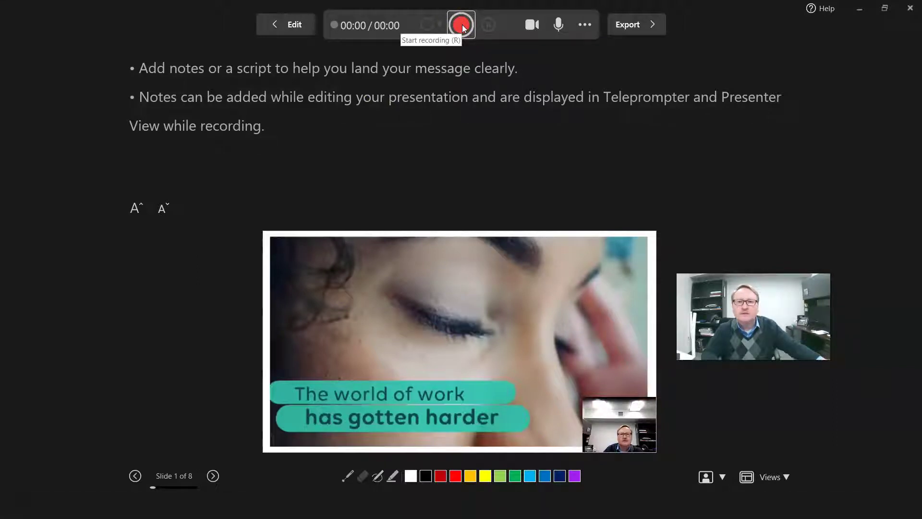
Record camera narration while advancing through slides 1 to 5, stopping at 00:42
{"action": "left_click", "coordinate": [462, 24]}
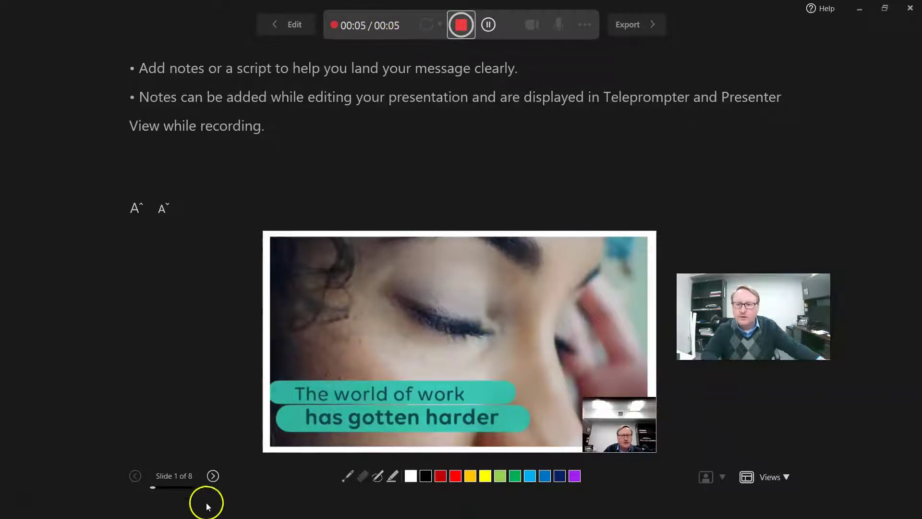
{"action": "left_click", "coordinate": [212, 476]}
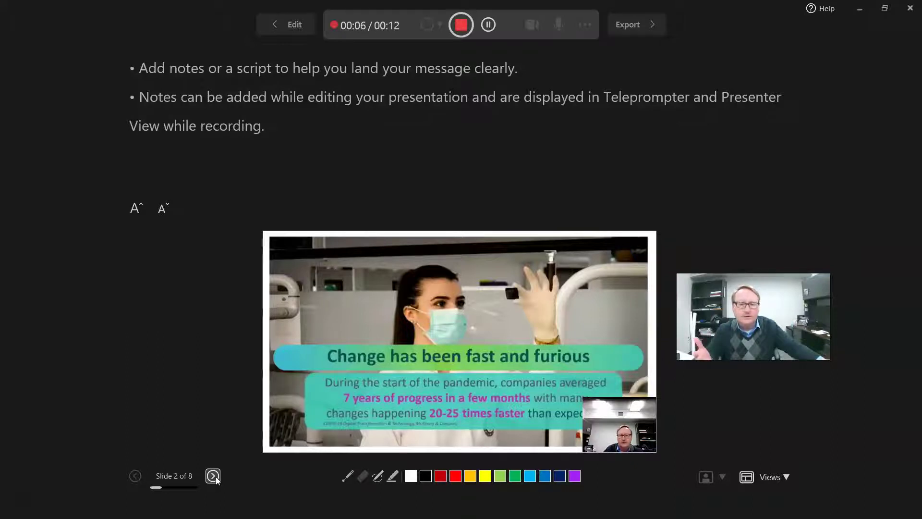
{"action": "left_click", "coordinate": [214, 476]}
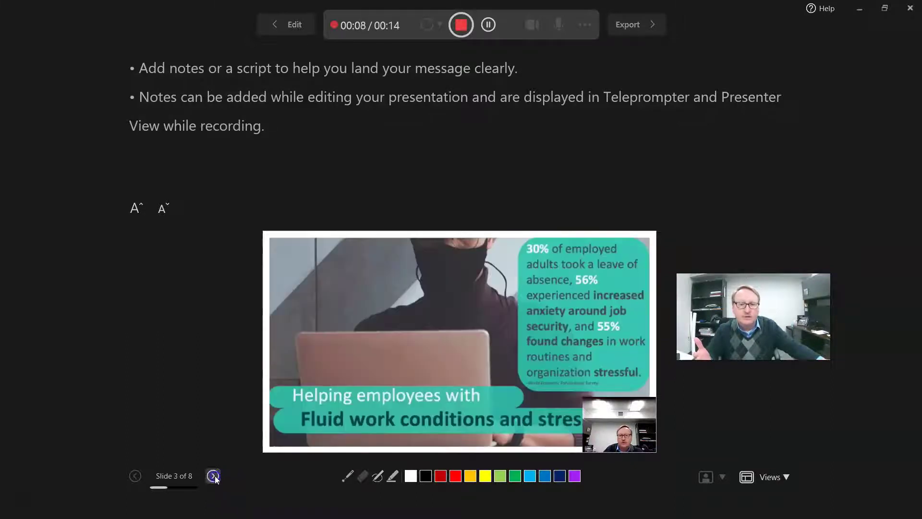
{"action": "left_click", "coordinate": [214, 476]}
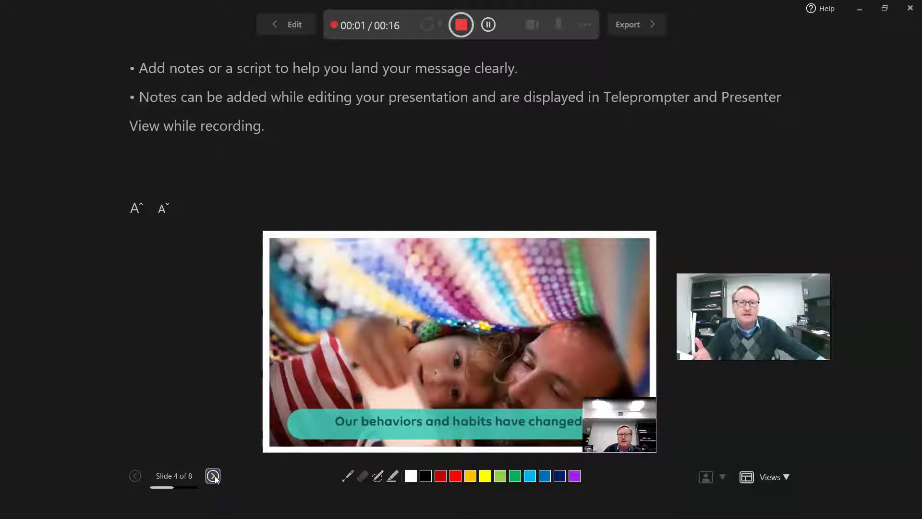
{"action": "left_click", "coordinate": [213, 476]}
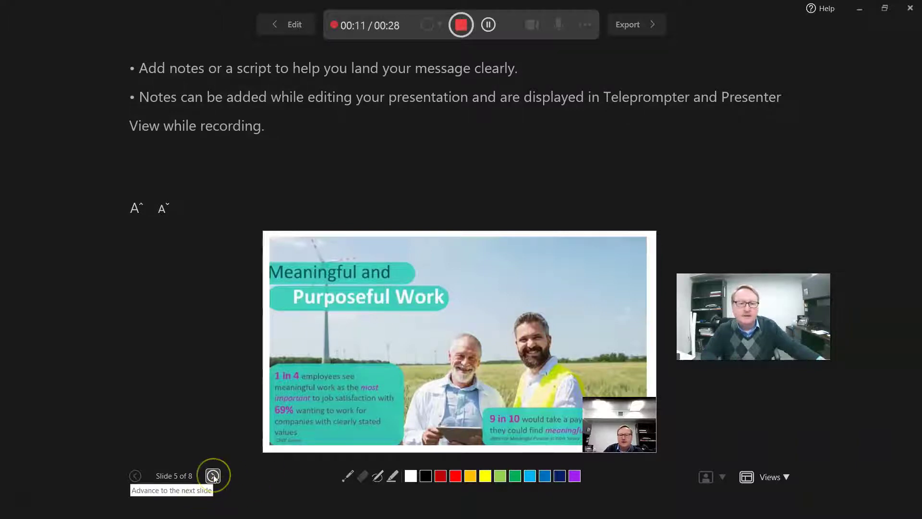
{"action": "left_click", "coordinate": [149, 475]}
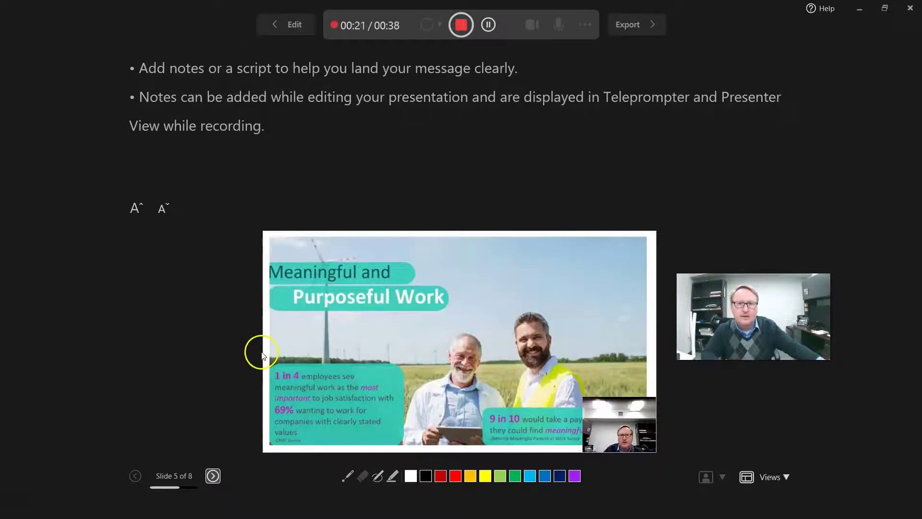
{"action": "left_click", "coordinate": [461, 24]}
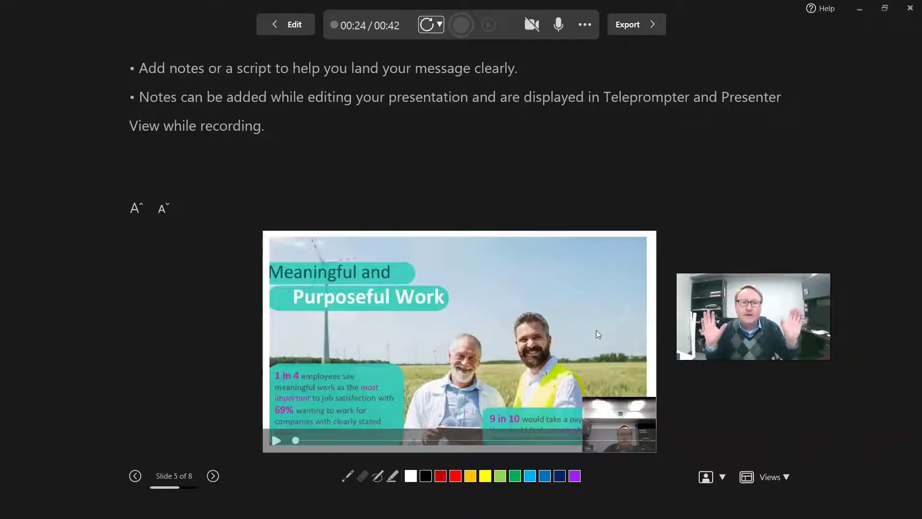
Export the narrated recording as the video RSU ORG BEH.mp4
{"action": "left_click", "coordinate": [624, 27]}
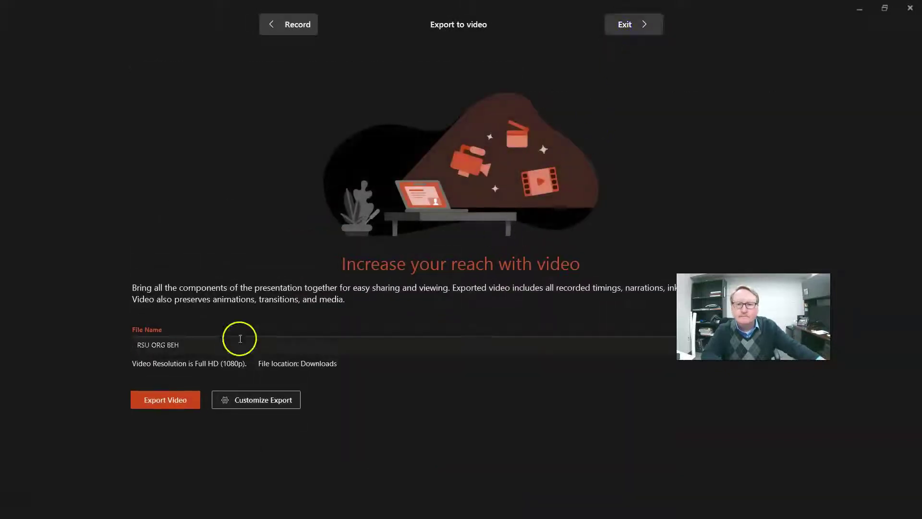
{"action": "left_click", "coordinate": [163, 404]}
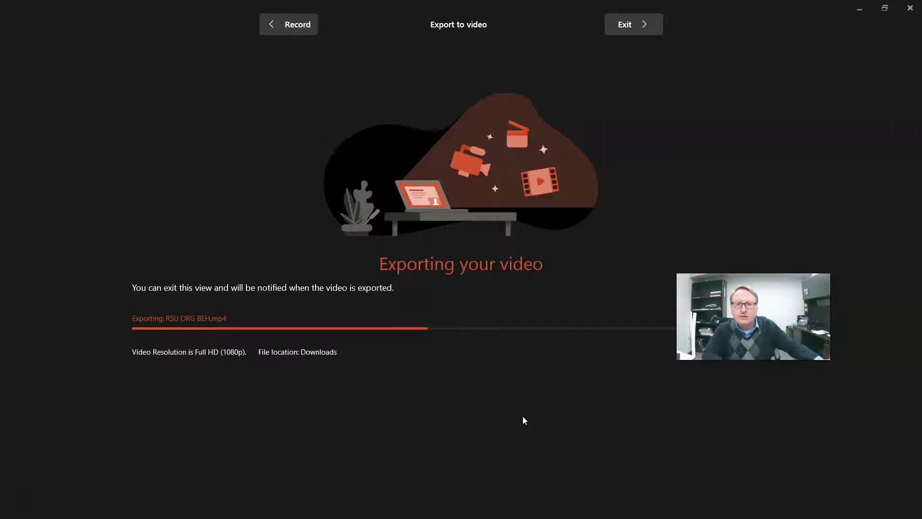
{"action": "left_click", "coordinate": [480, 350]}
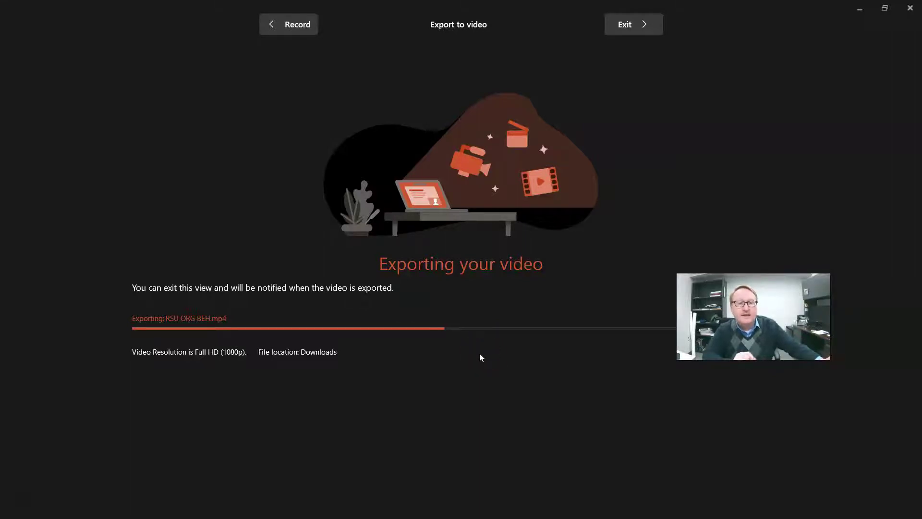
{"action": "left_click", "coordinate": [461, 354]}
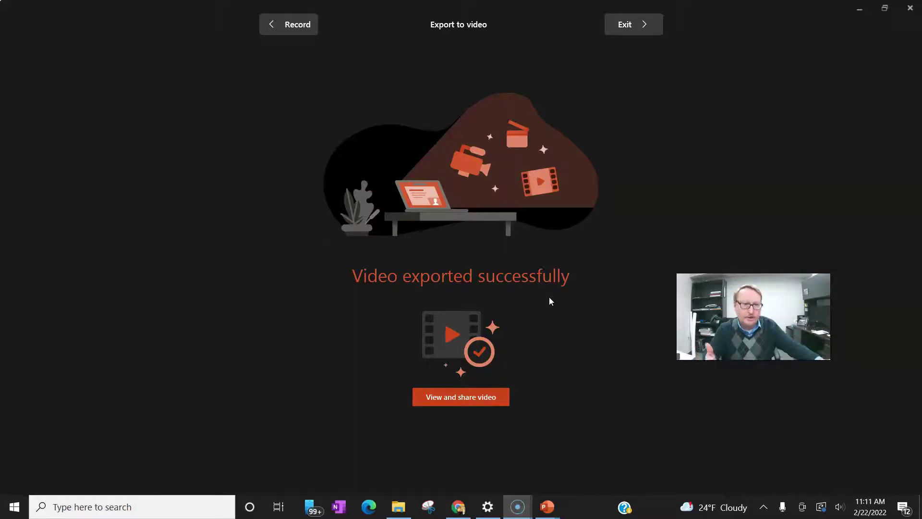
{"action": "left_click", "coordinate": [533, 290]}
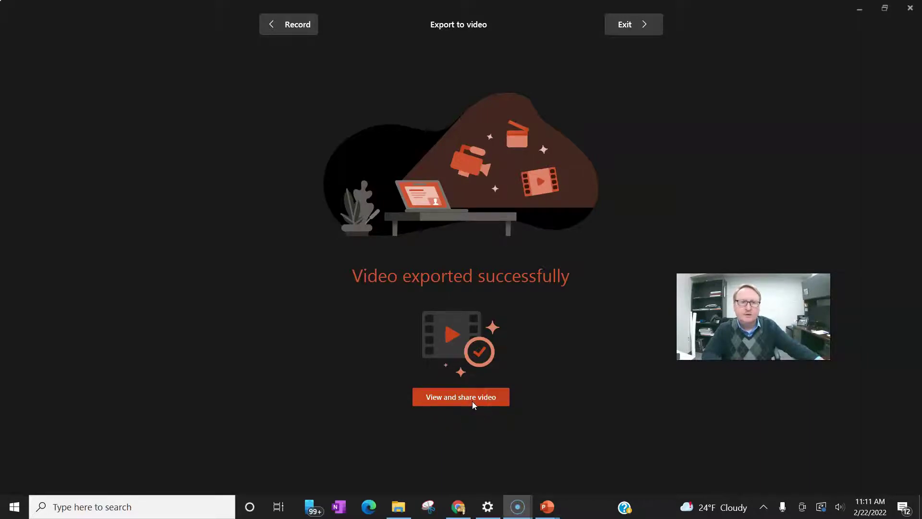
Close the recording window and PowerPoint without saving the presentation
{"action": "left_click", "coordinate": [911, 8]}
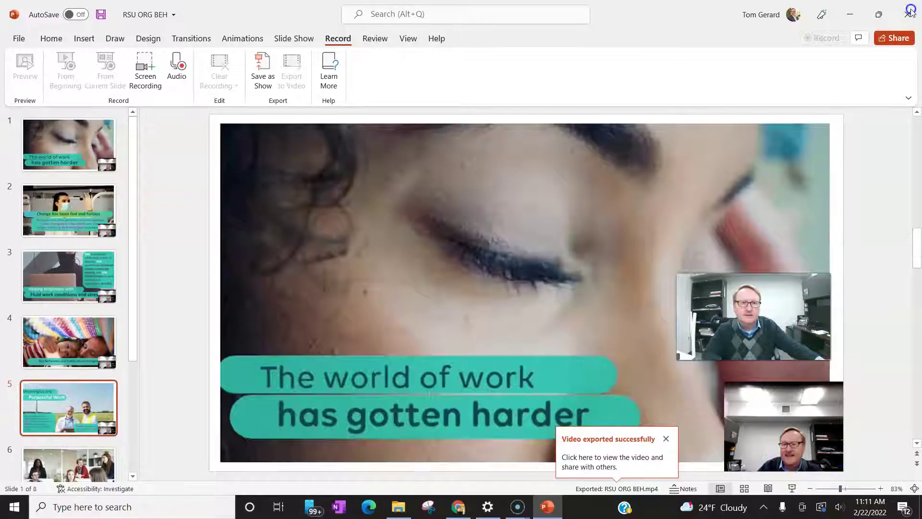
{"action": "left_click", "coordinate": [908, 14]}
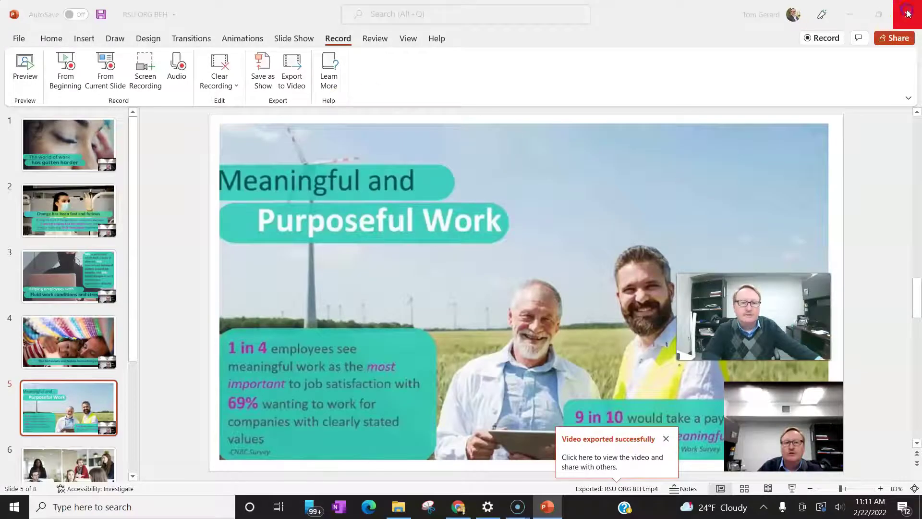
{"action": "left_click", "coordinate": [493, 281]}
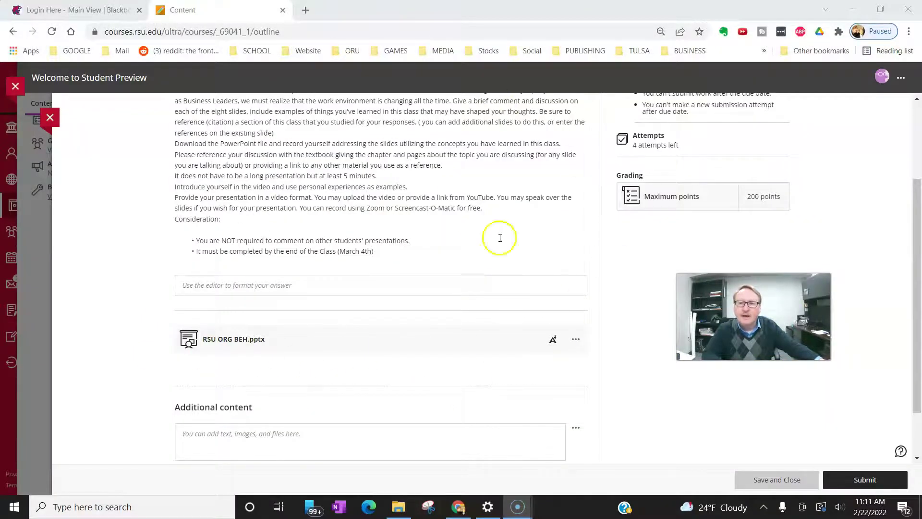
Expand the empty rich-text answer editor for Question 1
{"action": "scroll", "coordinate": [379, 259], "scroll_direction": "up", "scroll_amount": 3}
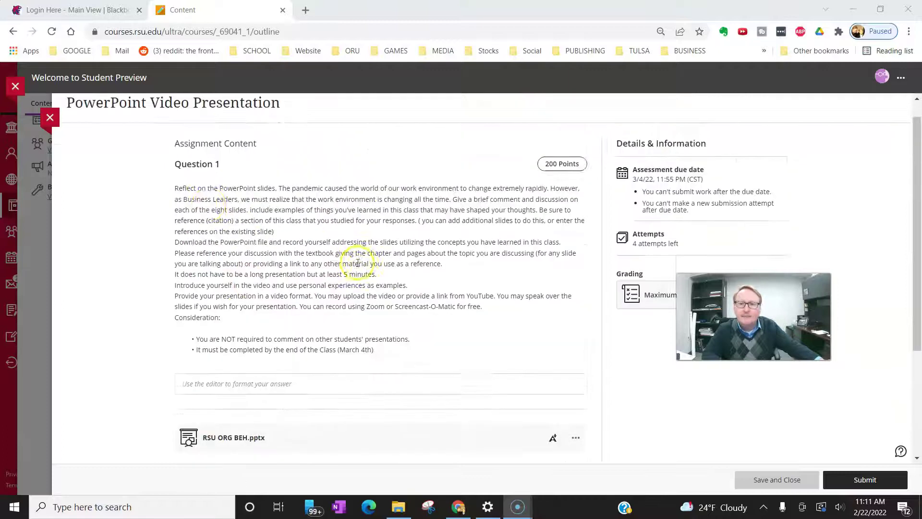
{"action": "scroll", "coordinate": [365, 202], "scroll_direction": "down", "scroll_amount": 4}
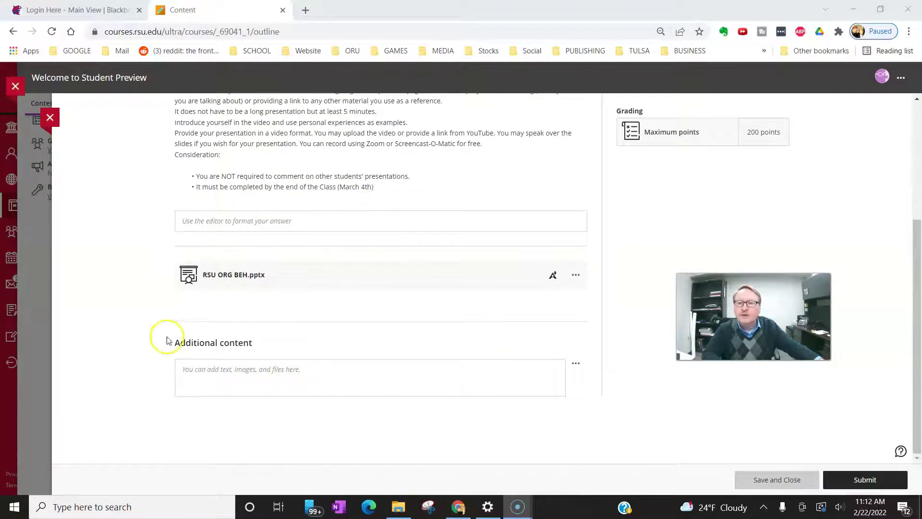
{"action": "scroll", "coordinate": [204, 230], "scroll_direction": "up", "scroll_amount": 1}
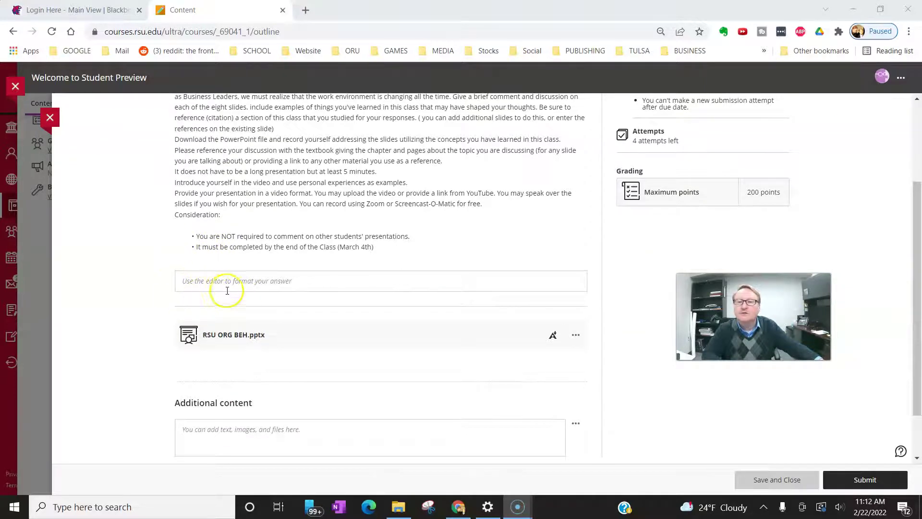
{"action": "left_click", "coordinate": [288, 284]}
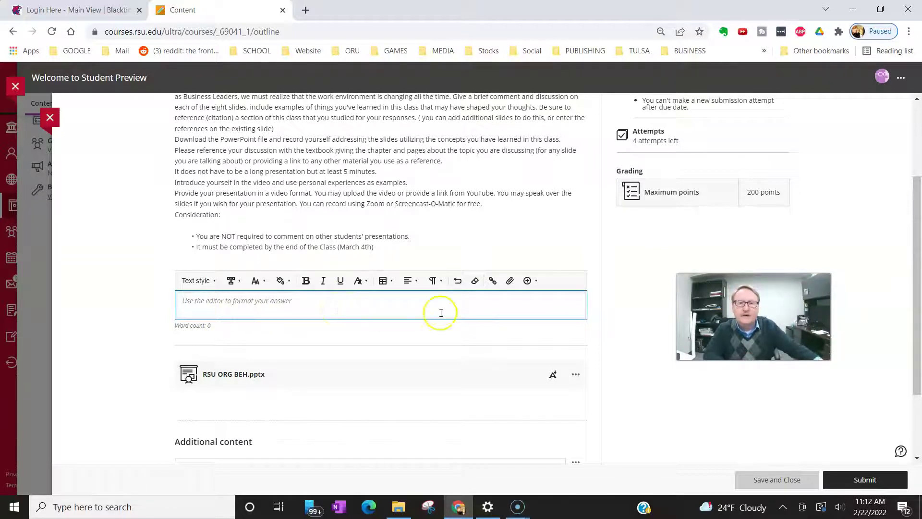
Attach RSU ORG BEH.mp4 from Downloads to the Question 1 answer
{"action": "left_click", "coordinate": [536, 282]}
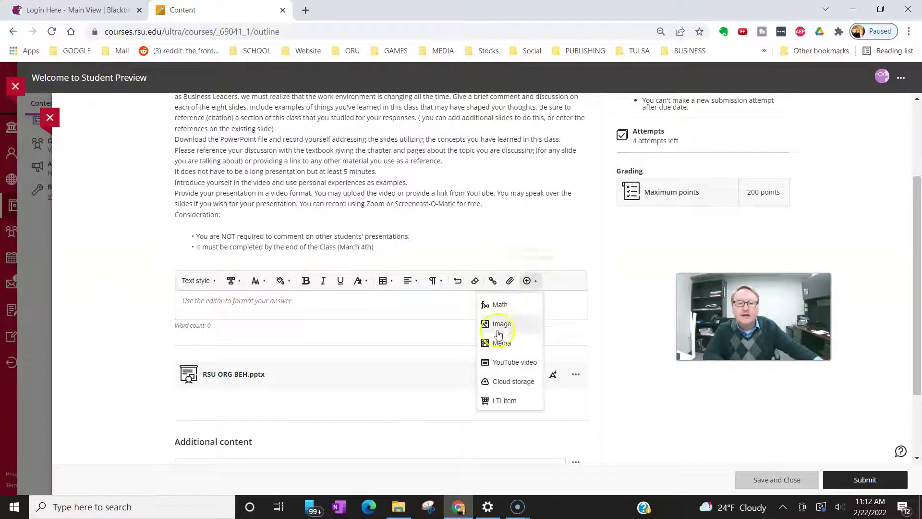
{"action": "left_click", "coordinate": [511, 283]}
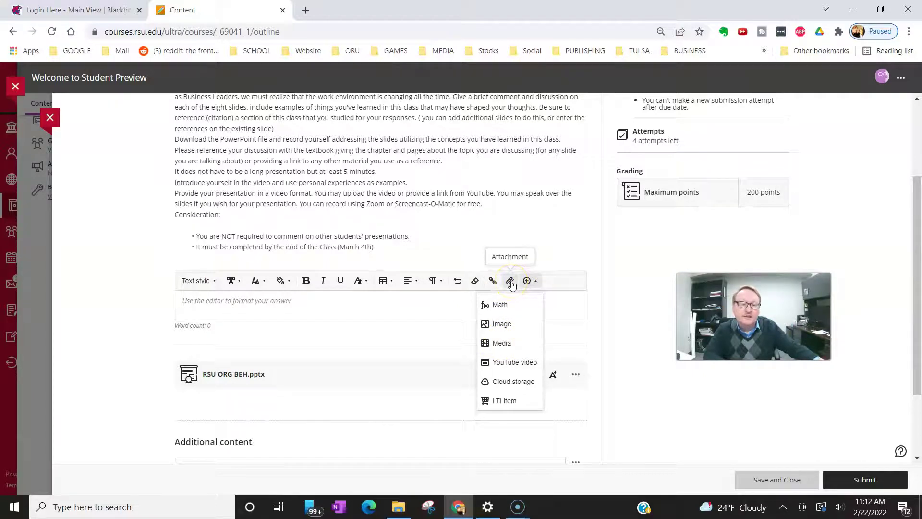
{"action": "left_click", "coordinate": [511, 283]}
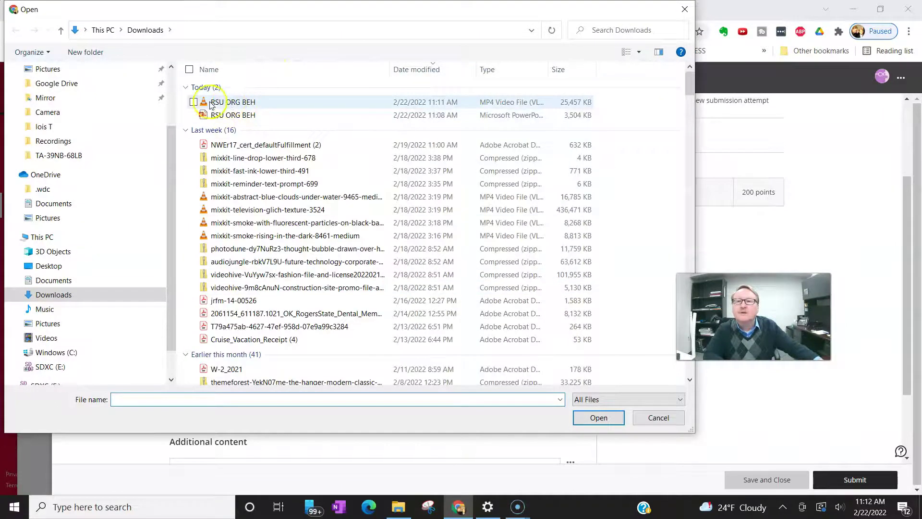
{"action": "left_click", "coordinate": [242, 101]}
{"action": "left_click", "coordinate": [607, 421]}
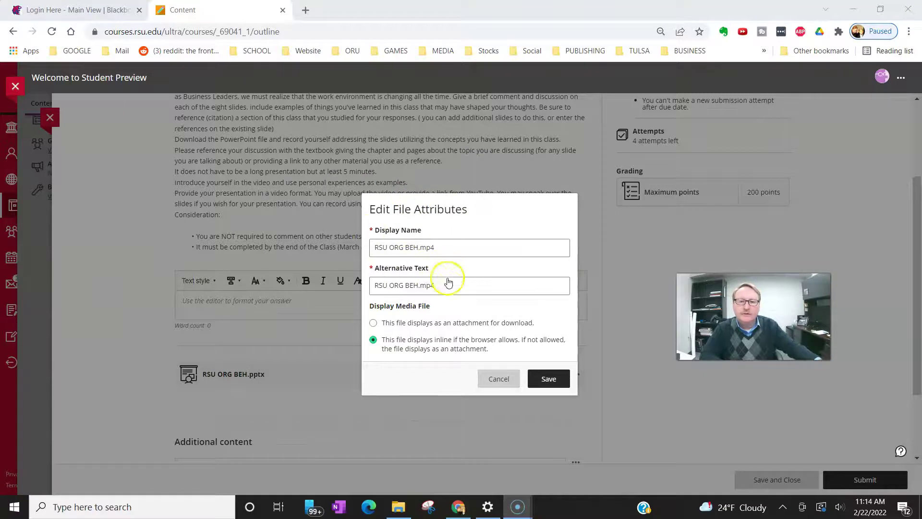
Save the video inline, then play and pause the embedded 0:56 video to verify it
{"action": "left_click", "coordinate": [556, 379]}
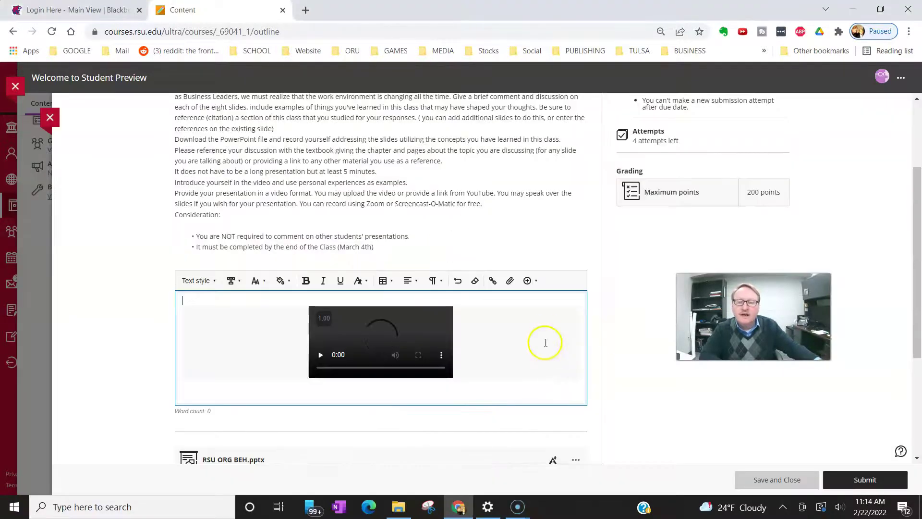
{"action": "scroll", "coordinate": [264, 331], "scroll_direction": "down", "scroll_amount": 1}
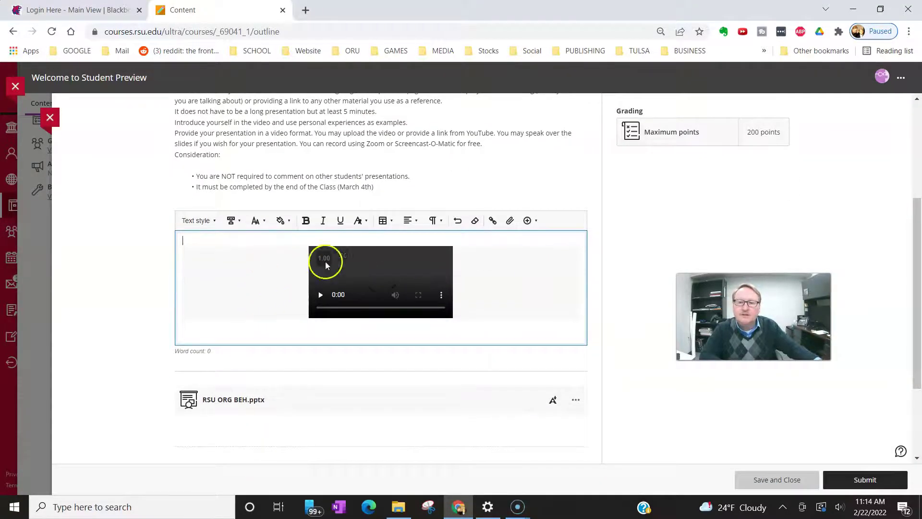
{"action": "left_click", "coordinate": [320, 295]}
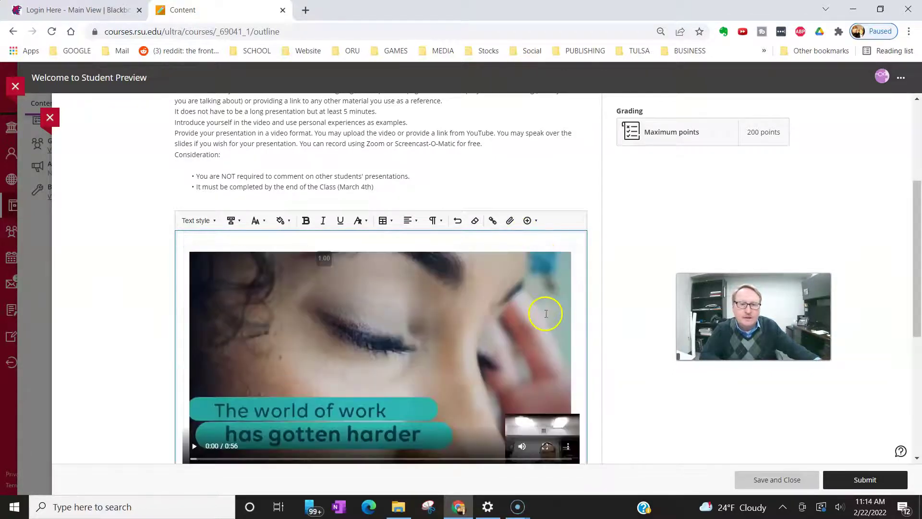
{"action": "scroll", "coordinate": [385, 280], "scroll_direction": "down", "scroll_amount": 1}
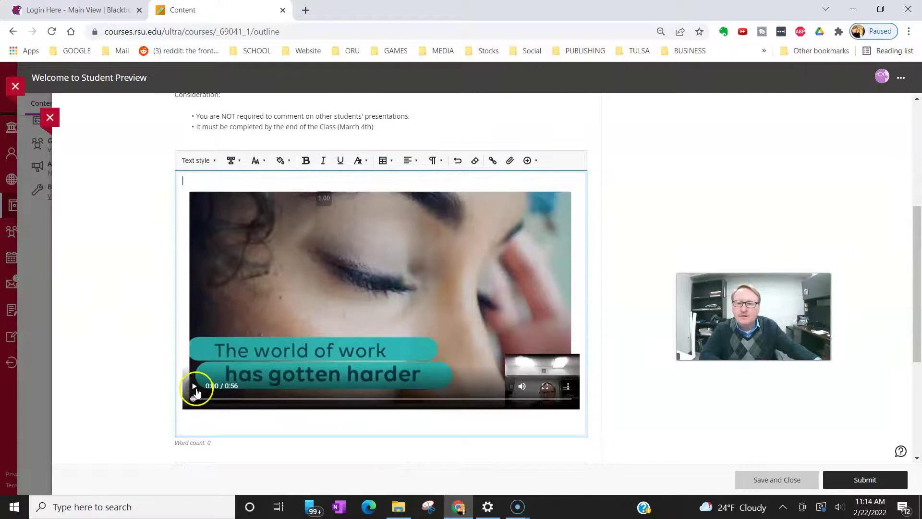
{"action": "left_click", "coordinate": [194, 386]}
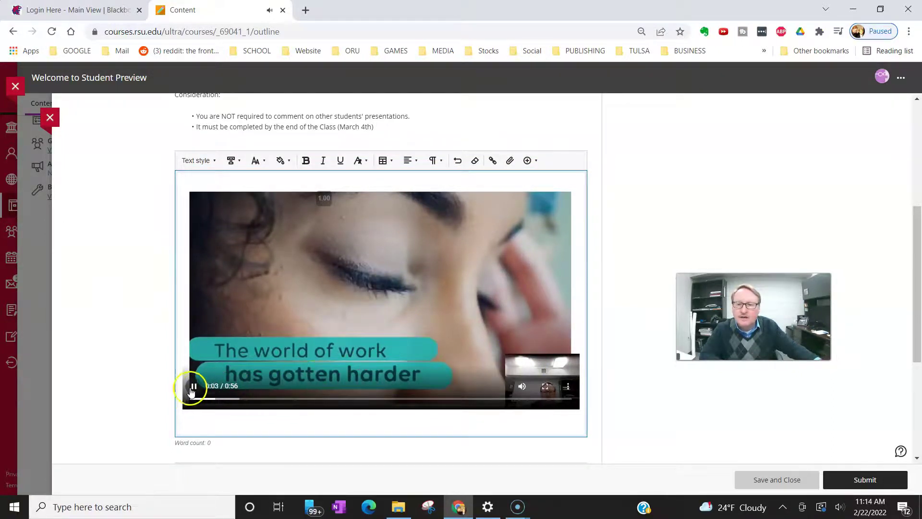
{"action": "left_click", "coordinate": [192, 389]}
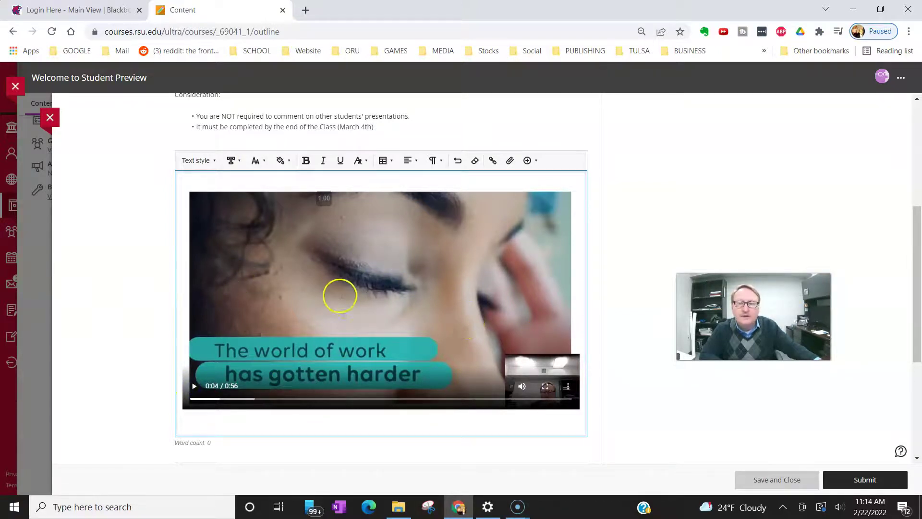
{"action": "scroll", "coordinate": [252, 307], "scroll_direction": "up", "scroll_amount": 1}
{"action": "scroll", "coordinate": [489, 327], "scroll_direction": "down", "scroll_amount": 1}
{"action": "scroll", "coordinate": [490, 324], "scroll_direction": "up", "scroll_amount": 4}
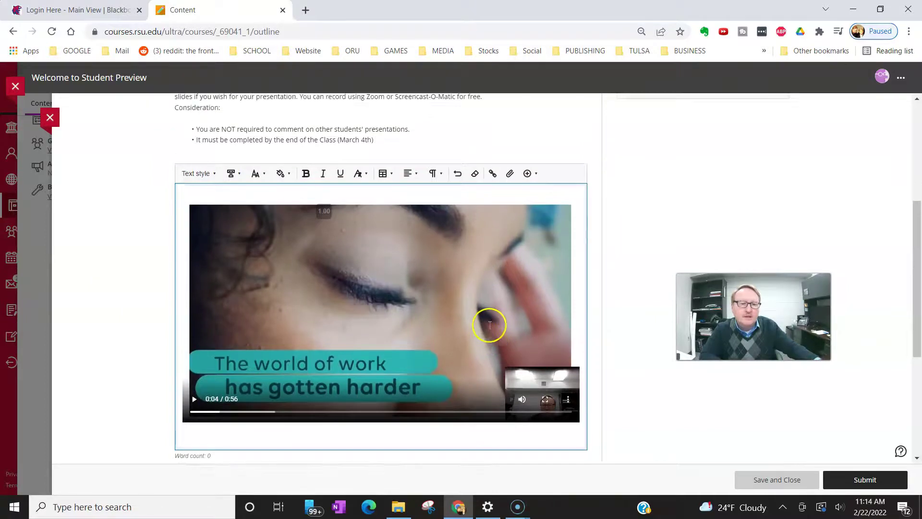
Submit and confirm the assignment, dismissing the error from the receipt download attempt
{"action": "left_click", "coordinate": [870, 480]}
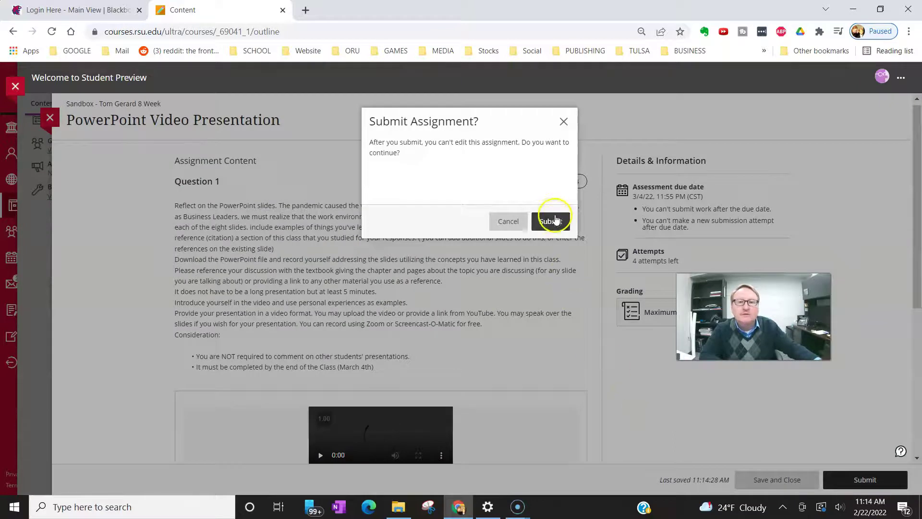
{"action": "left_click", "coordinate": [555, 217]}
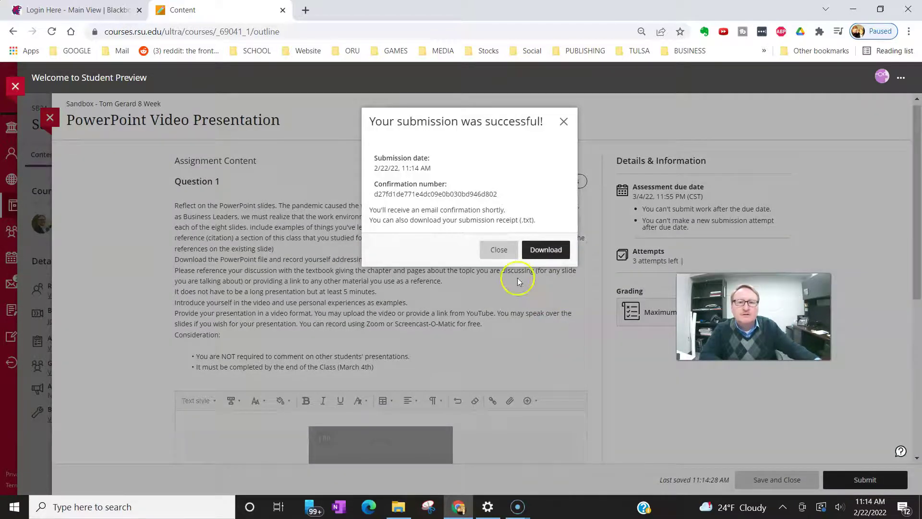
{"action": "left_click", "coordinate": [545, 249]}
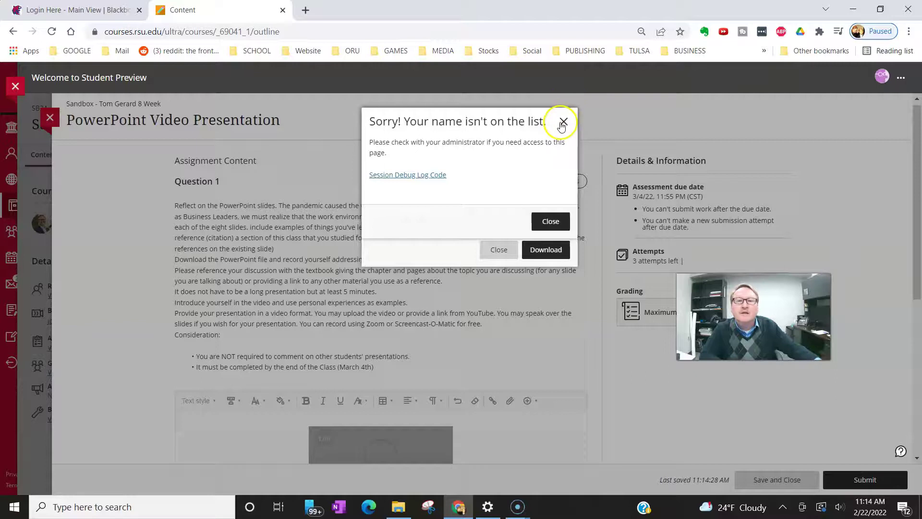
{"action": "left_click", "coordinate": [549, 221]}
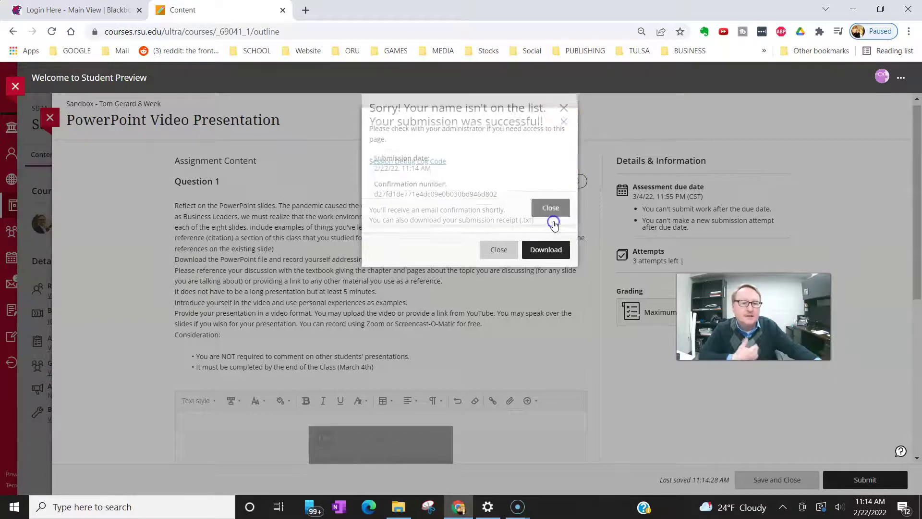
Dismiss the submission confirmation and start attempt 2 of the PowerPoint Video Presentation assignment
{"action": "left_click", "coordinate": [563, 121]}
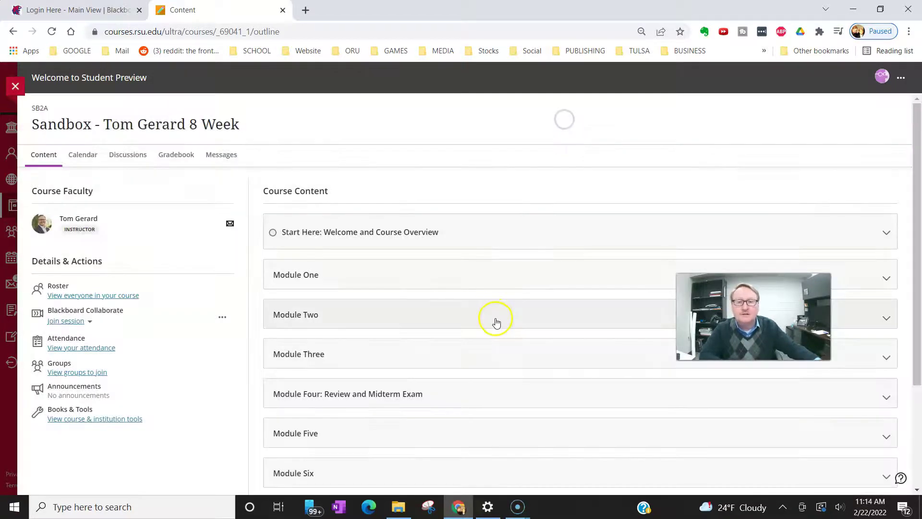
{"action": "scroll", "coordinate": [375, 336], "scroll_direction": "down", "scroll_amount": 3}
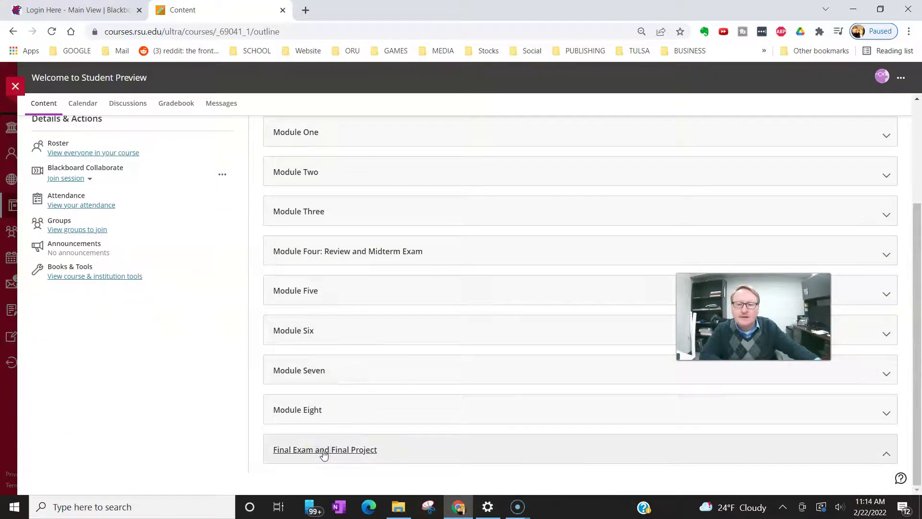
{"action": "left_click", "coordinate": [866, 453]}
{"action": "left_click", "coordinate": [360, 427]}
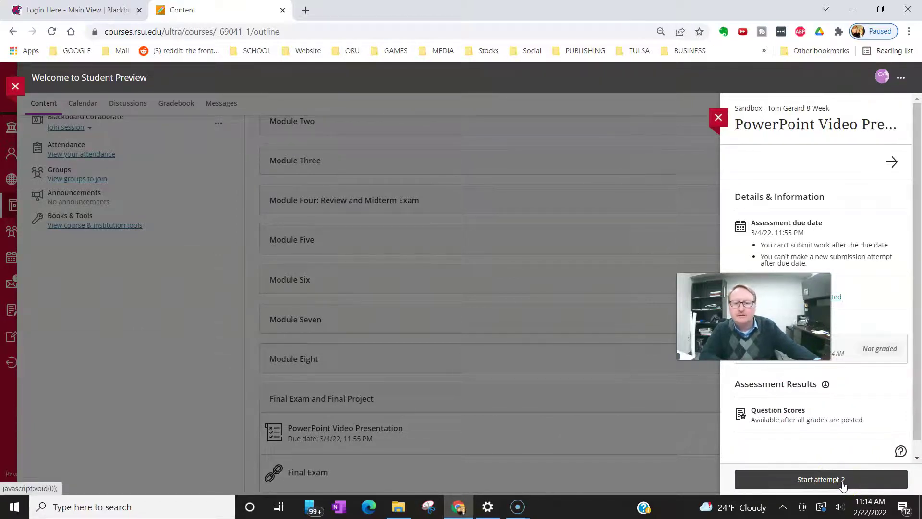
{"action": "left_click_drag", "start_coordinate": [754, 317], "coordinate": [650, 250]}
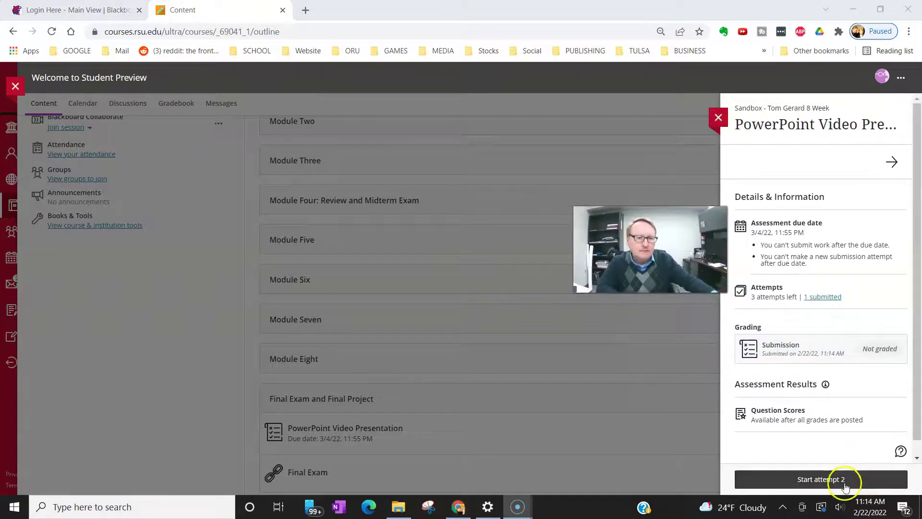
{"action": "left_click", "coordinate": [774, 476]}
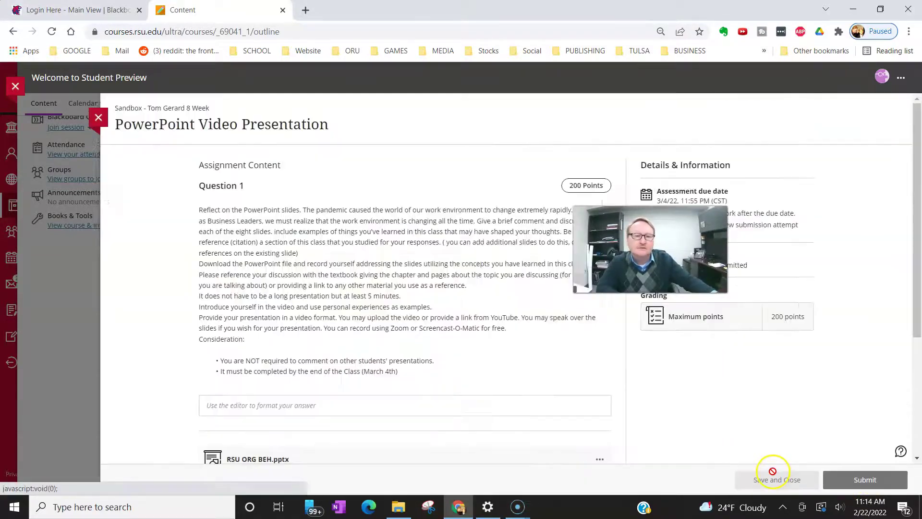
Show the options menu for the RSU ORG BEH.pptx attachment, including Download Original File
{"action": "scroll", "coordinate": [267, 432], "scroll_direction": "down", "scroll_amount": 1}
{"action": "scroll", "coordinate": [267, 432], "scroll_direction": "down", "scroll_amount": 3}
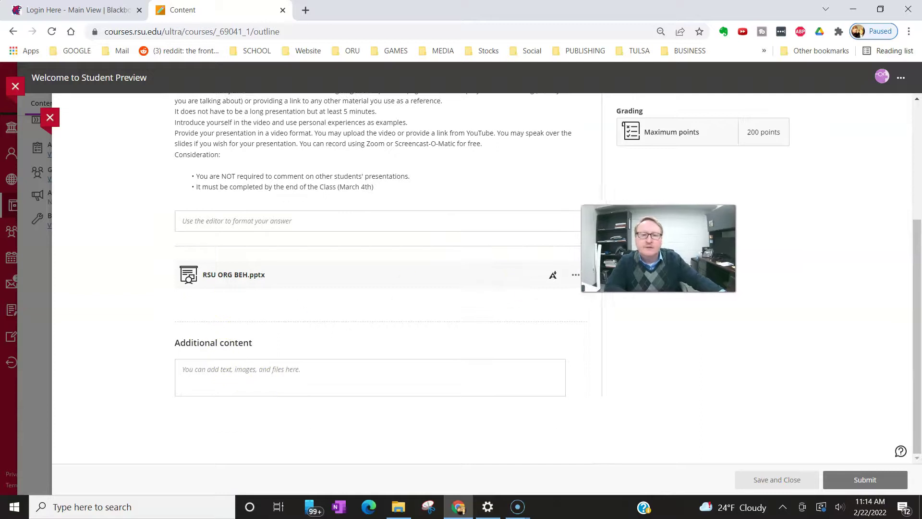
{"action": "left_click", "coordinate": [574, 274]}
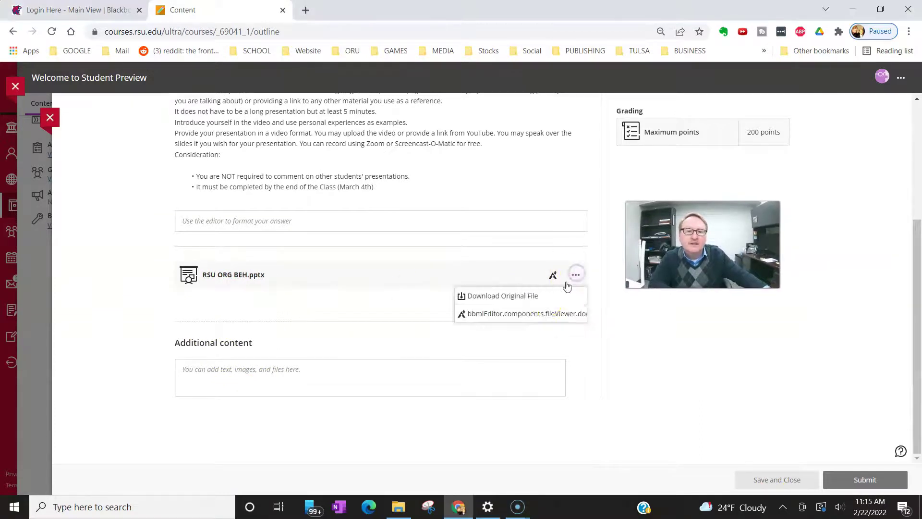